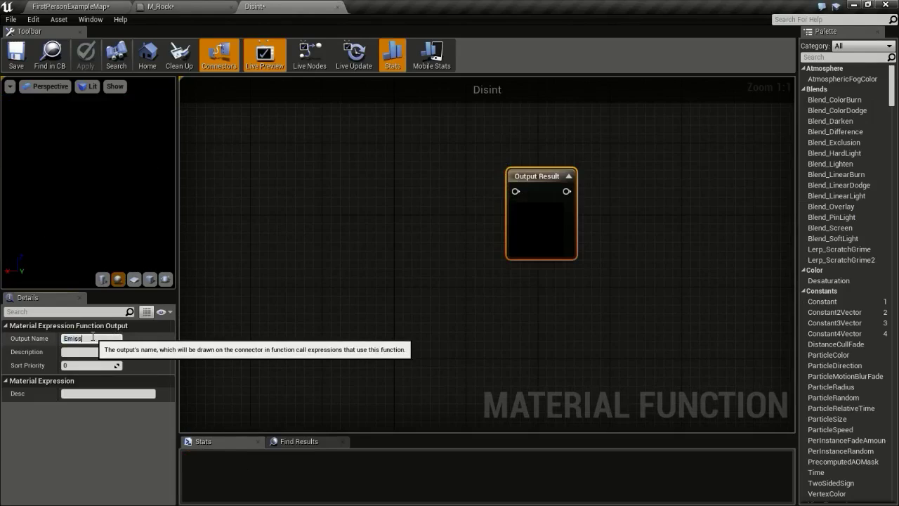
Name the function output Emissive and place a duplicate of the output node directly below it.
type("ve")
key("Return")
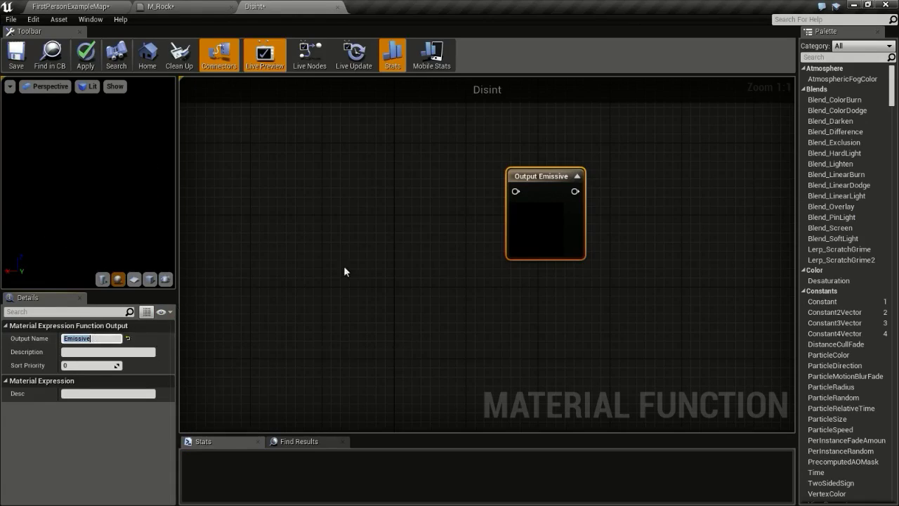
left_click(555, 172)
key("ctrl+v")
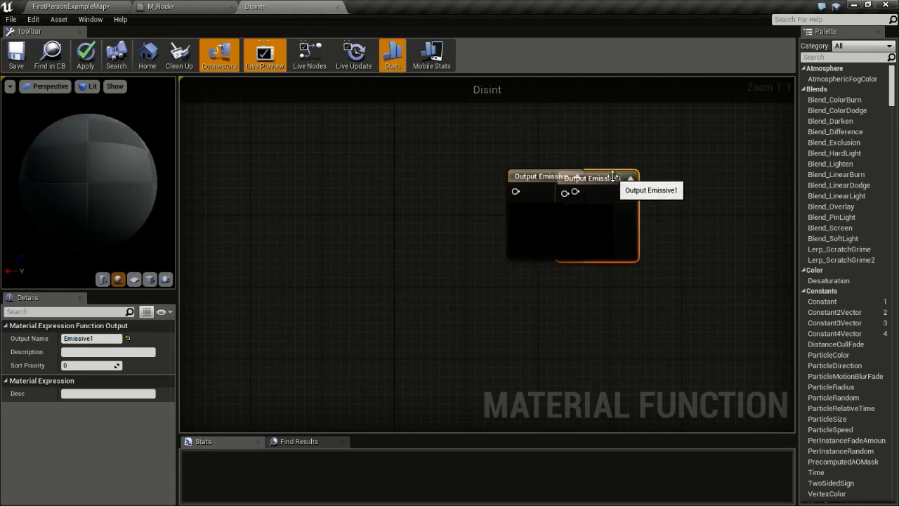
left_click_drag(612, 175, 568, 295)
Rename the duplicated output as Opacity and set its sort priority to 1.
left_click(99, 338)
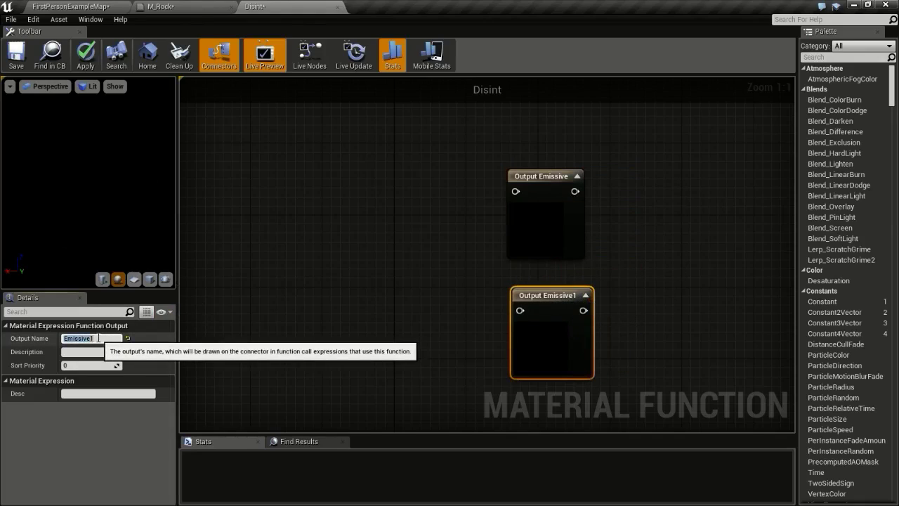
type("Opacity")
key("Return")
left_click(71, 367)
type("1")
key("Return")
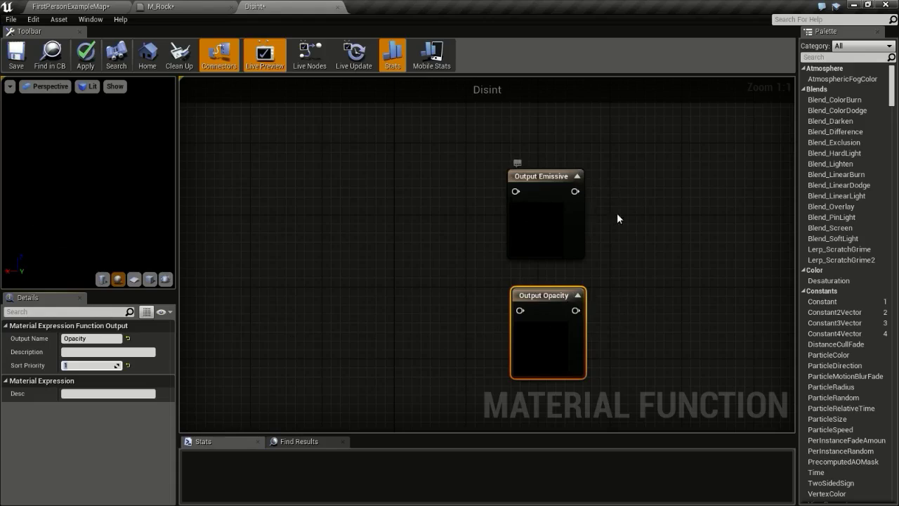
Add a function input node and place it well to the left of the two output nodes.
scroll(397, 213, "down", 4)
right_click_drag(278, 230, 527, 224)
scroll(523, 225, "up", 2)
right_click_drag(468, 245, 424, 251)
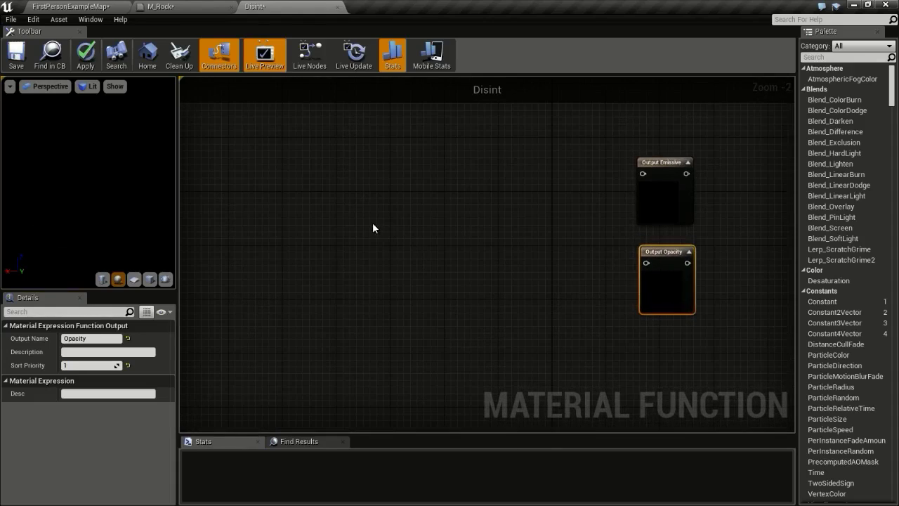
right_click(379, 239)
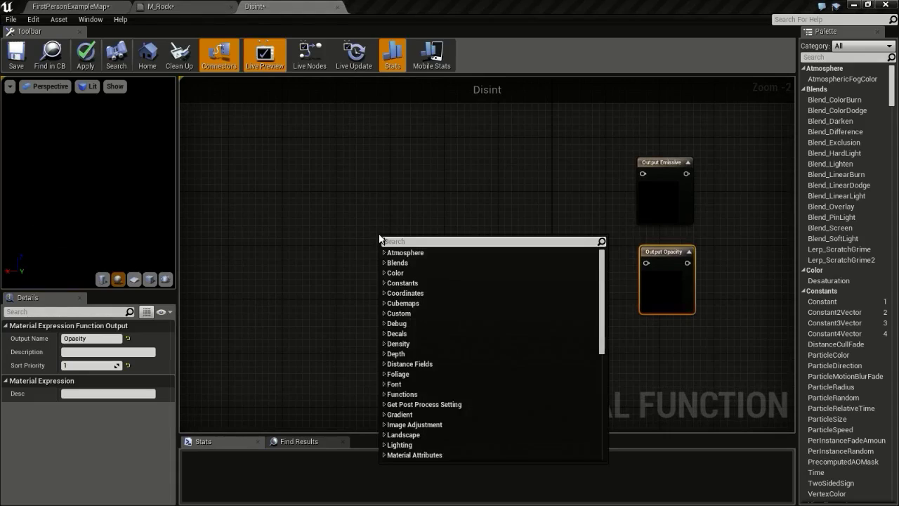
type("inp")
key("Return")
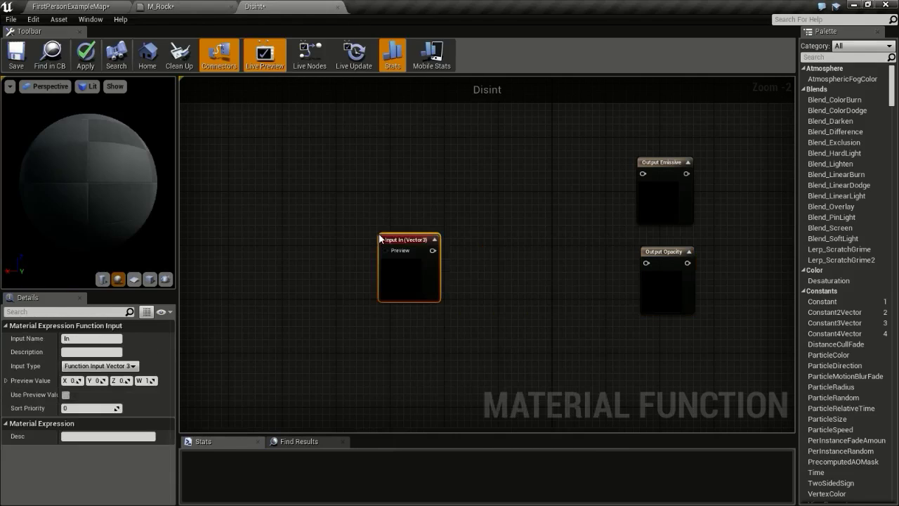
scroll(434, 252, "up", 2)
right_click_drag(233, 194, 438, 188)
left_click_drag(590, 231, 371, 185)
Name the function input amount and set its input type to Function Input Scalar.
left_click(105, 338)
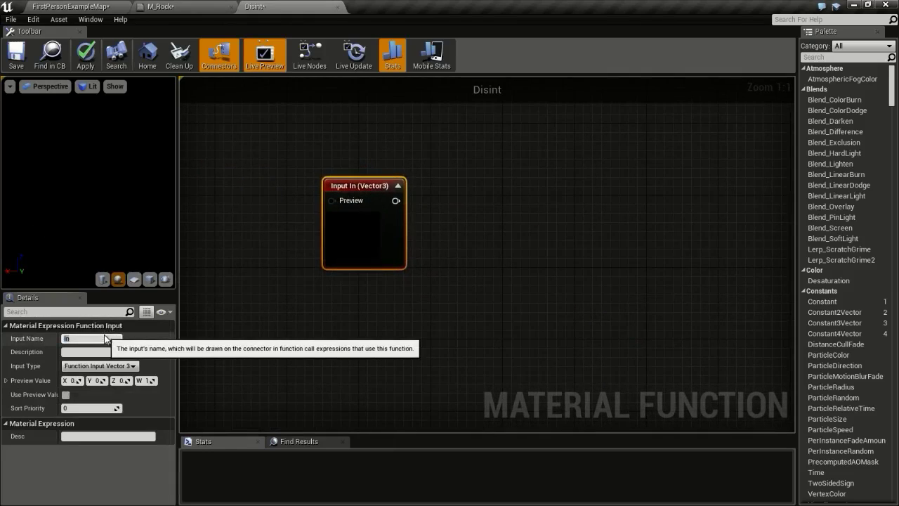
type("amount")
key("Return")
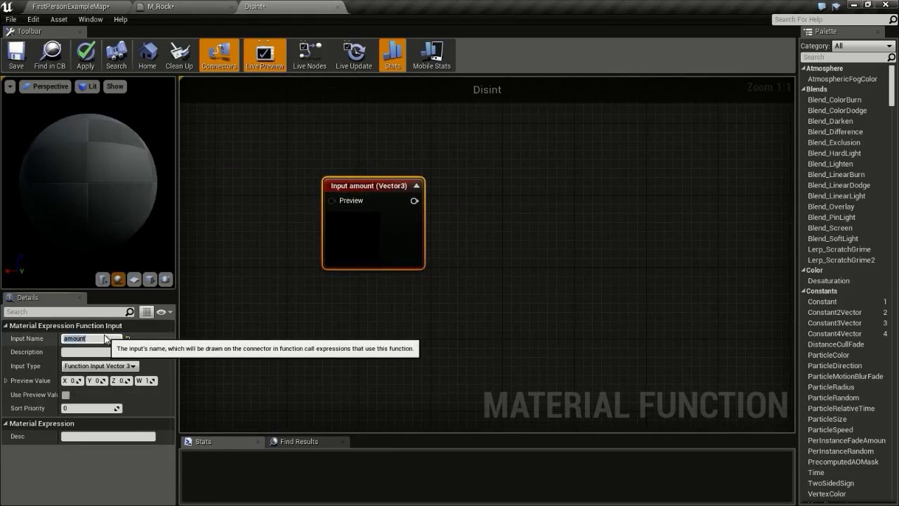
left_click(99, 365)
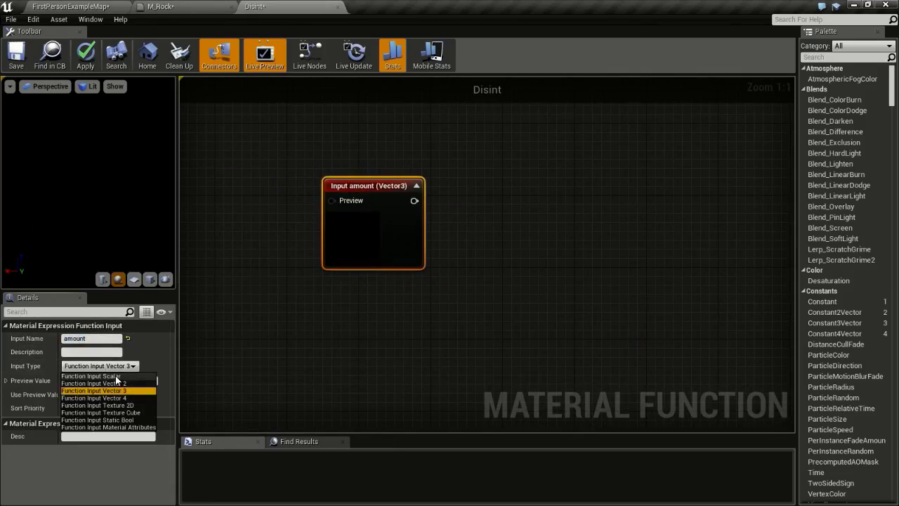
left_click(117, 376)
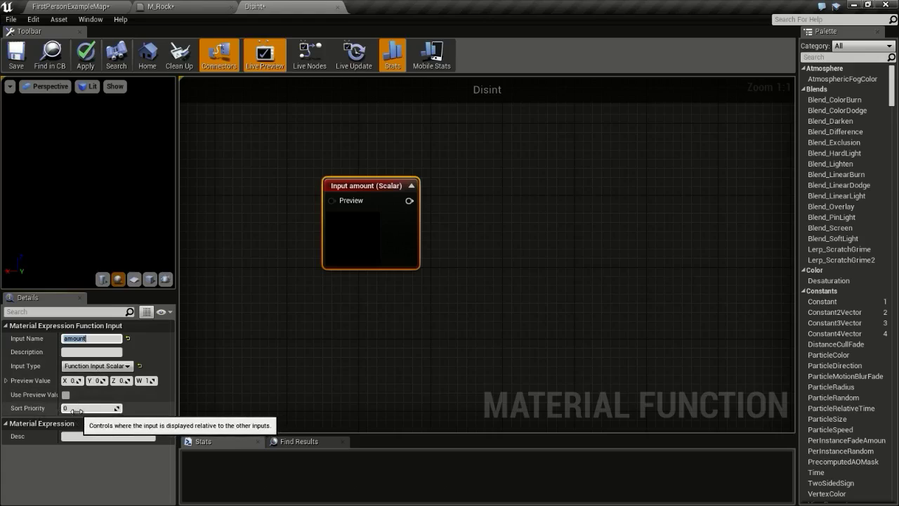
Duplicate the amount input, place the copy below the original and rename it width.
left_click_drag(384, 196, 287, 153)
right_click_drag(359, 183, 424, 182)
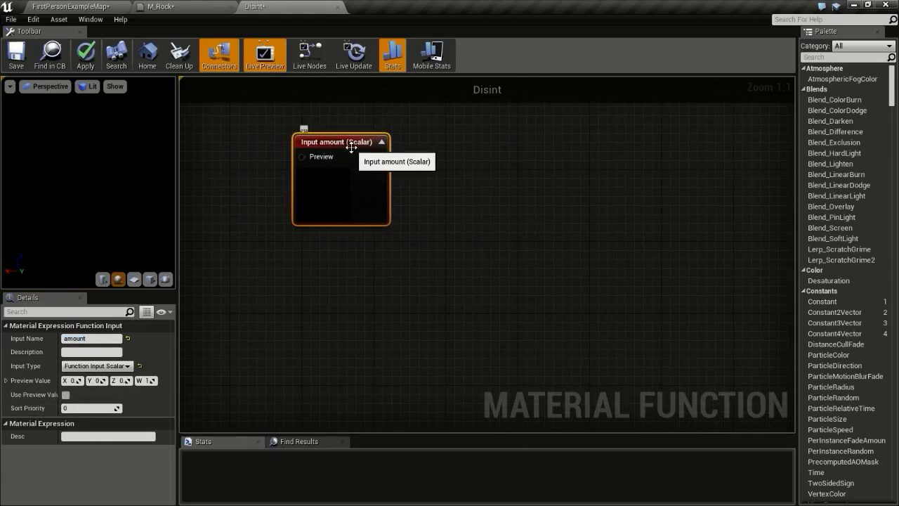
key("ctrl+w")
left_click_drag(427, 147, 378, 257)
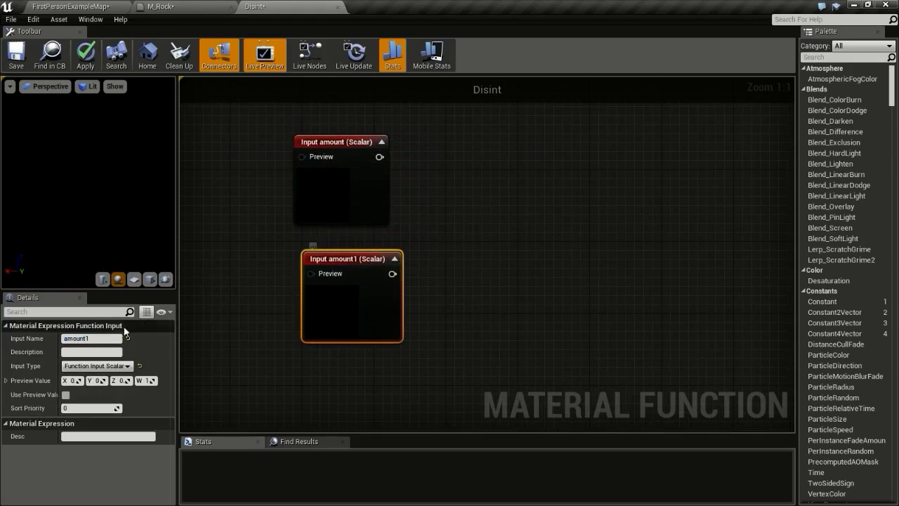
left_click(87, 340)
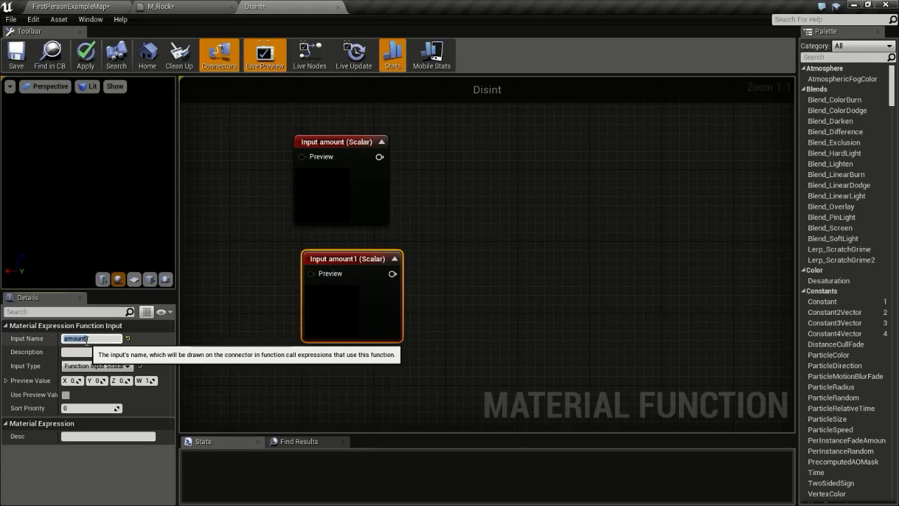
type("width1")
key("Return")
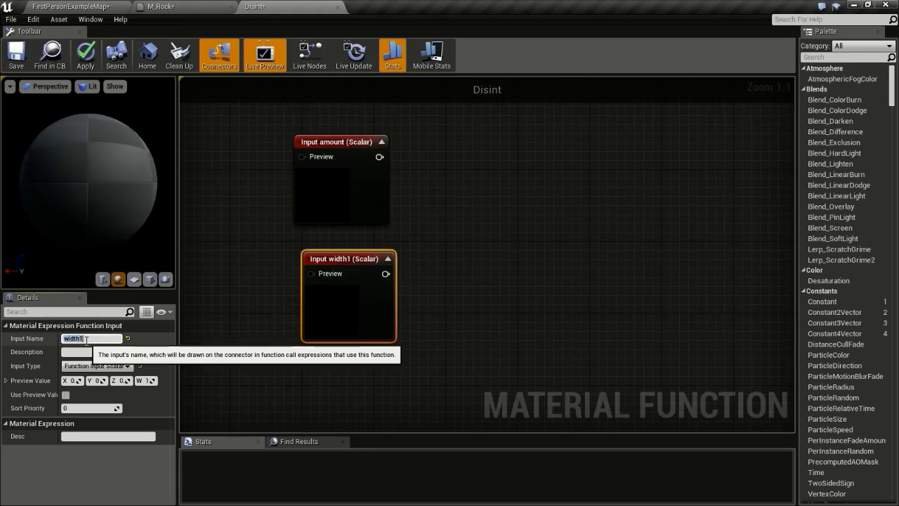
type("width")
key("Return")
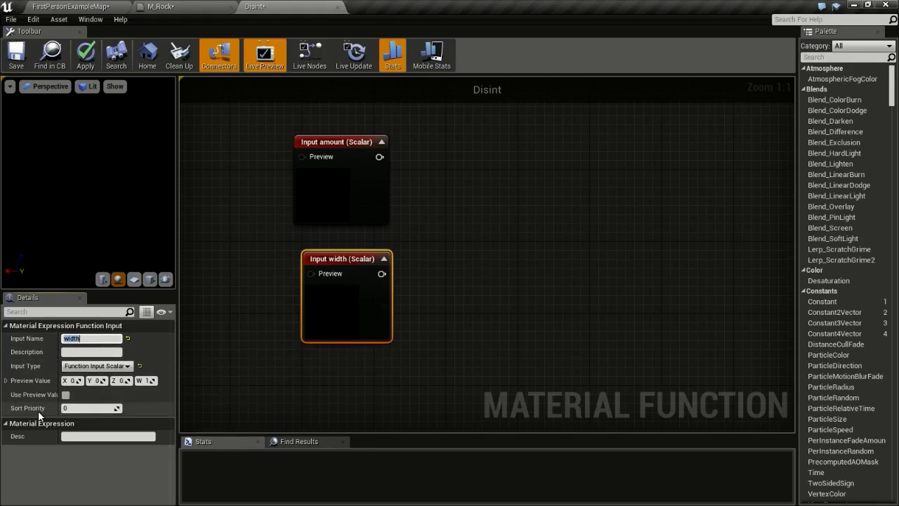
Set the width input's sort priority to 1.
left_click(77, 409)
type("1")
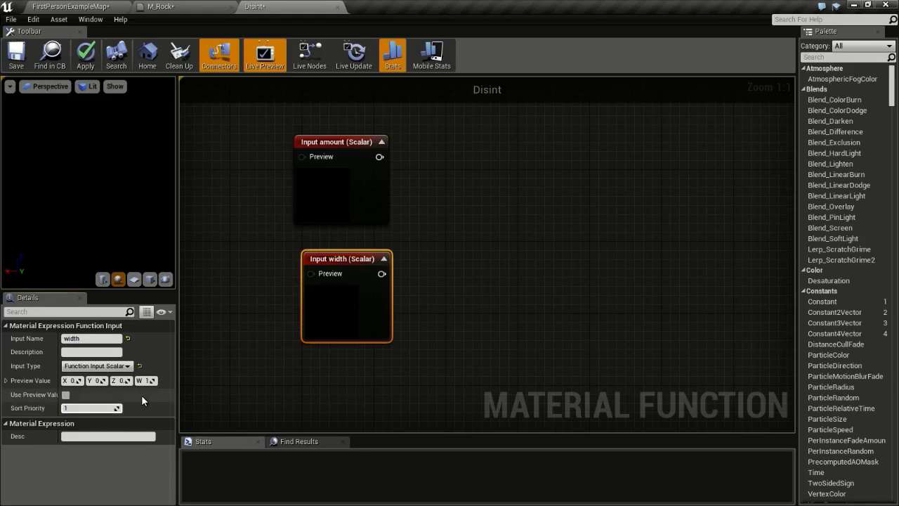
key("Return")
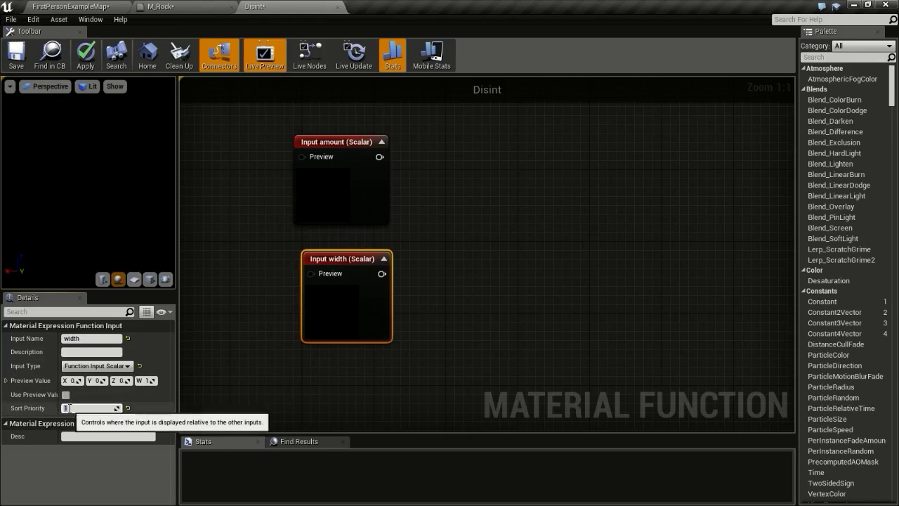
Check the input order on the finished function node in the M_Rock material and return to the Disint function.
left_click(304, 143)
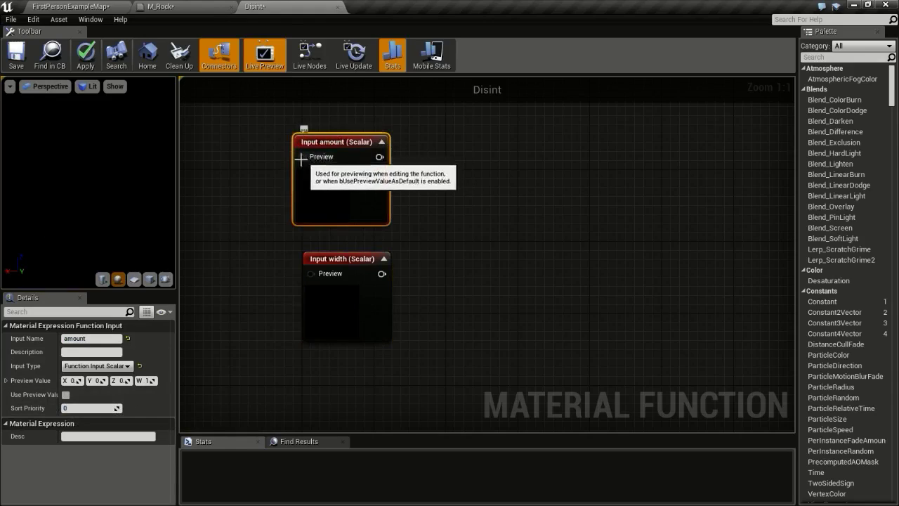
left_click(166, 7)
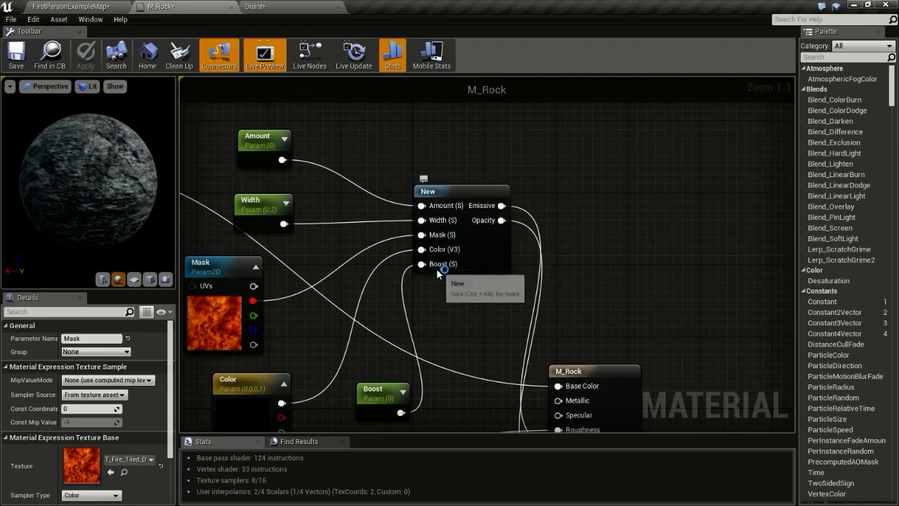
left_click(287, 7)
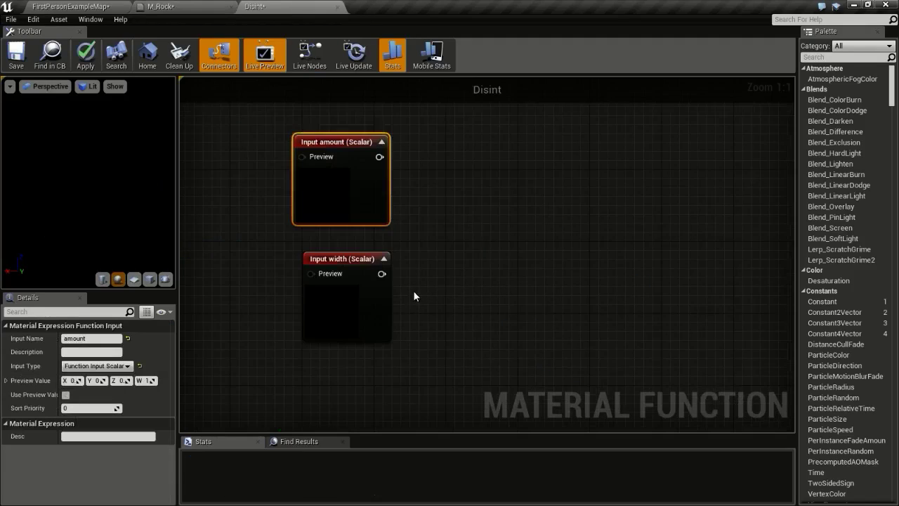
Create an Add node with amount connected to A and width to B, shifting both inputs left to make room.
left_click_drag(366, 259, 357, 268)
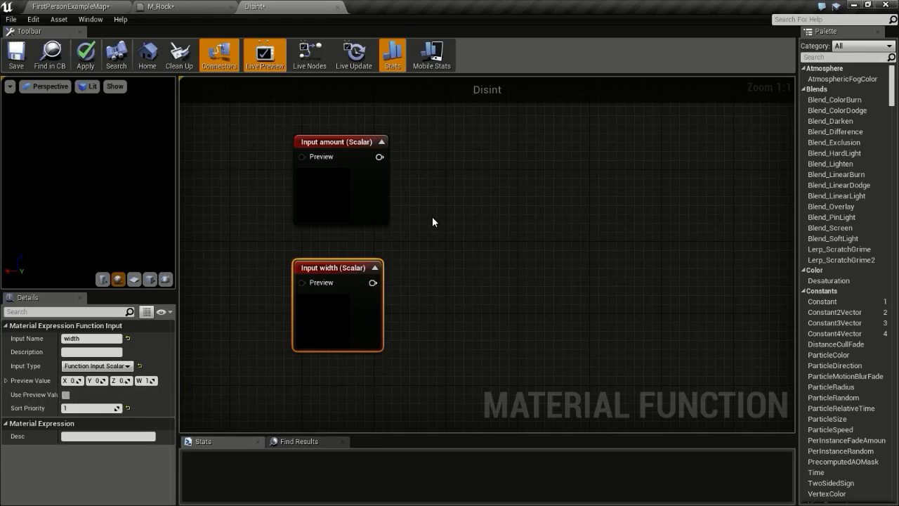
left_click(425, 274)
key("a")
left_click(454, 198)
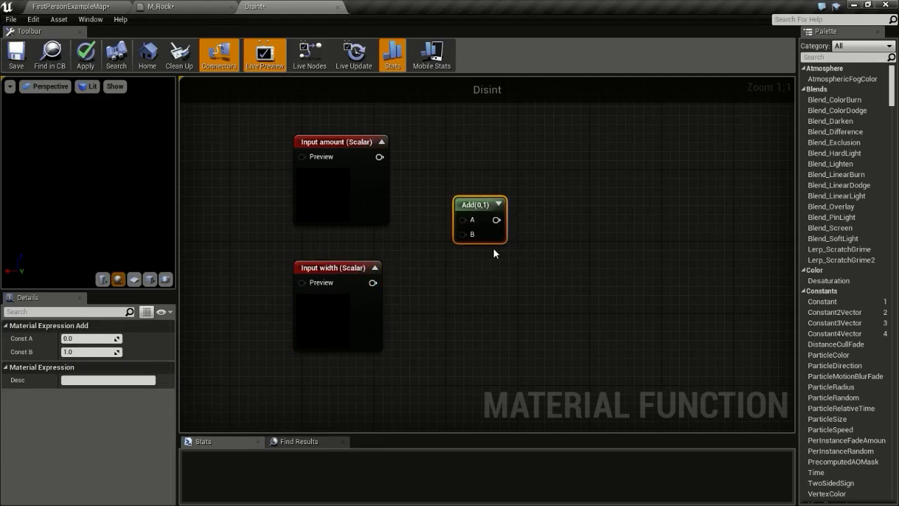
left_click_drag(371, 283, 371, 284)
left_click_drag(469, 237, 468, 236)
left_click_drag(379, 156, 503, 155)
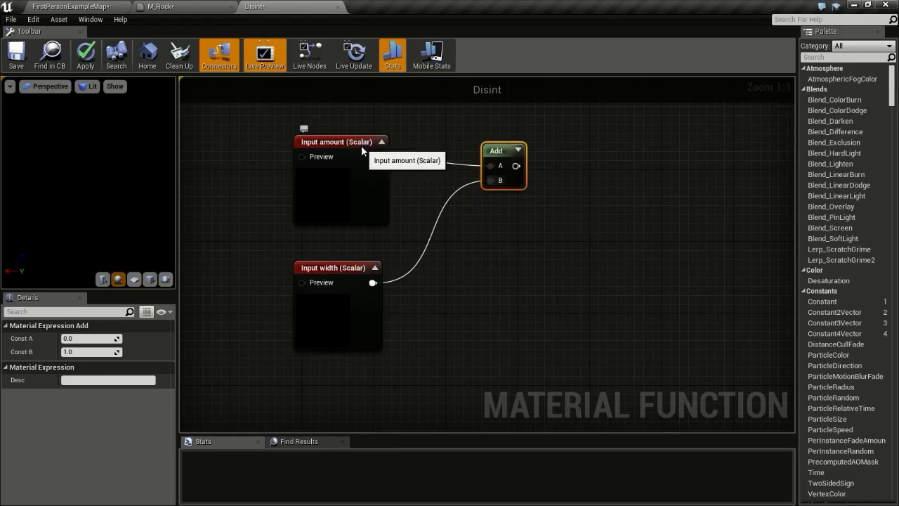
left_click_drag(361, 146, 347, 144)
left_click_drag(346, 272, 317, 270)
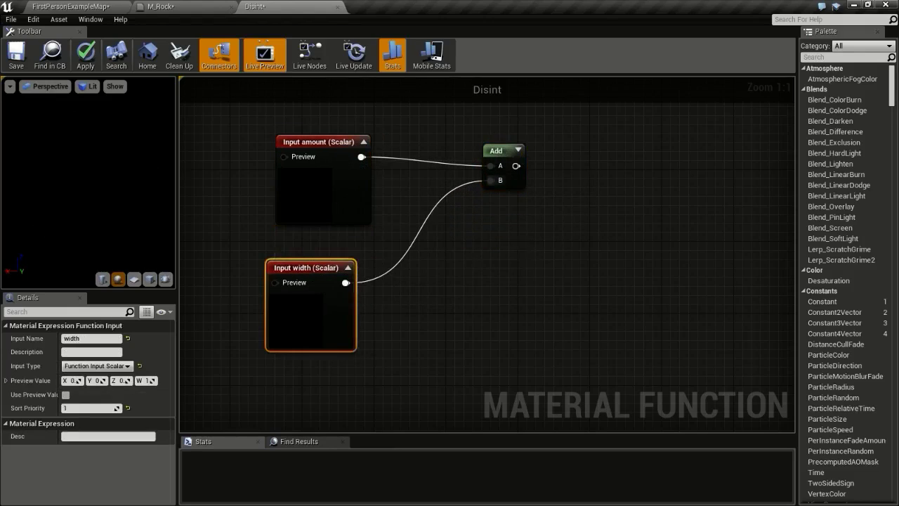
Place two If nodes side by side to the right of the Add node and space the three nodes apart.
right_click_drag(523, 241, 458, 287)
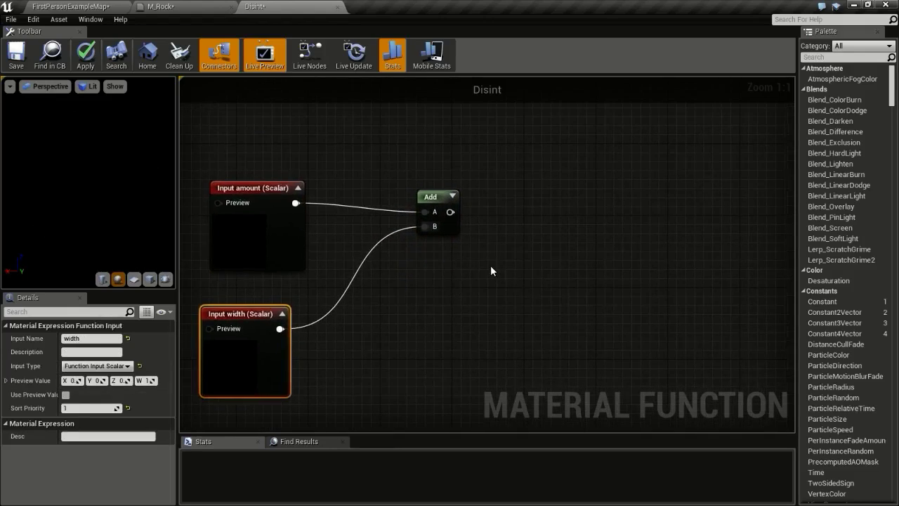
key("i")
left_click(503, 156)
left_click(598, 155)
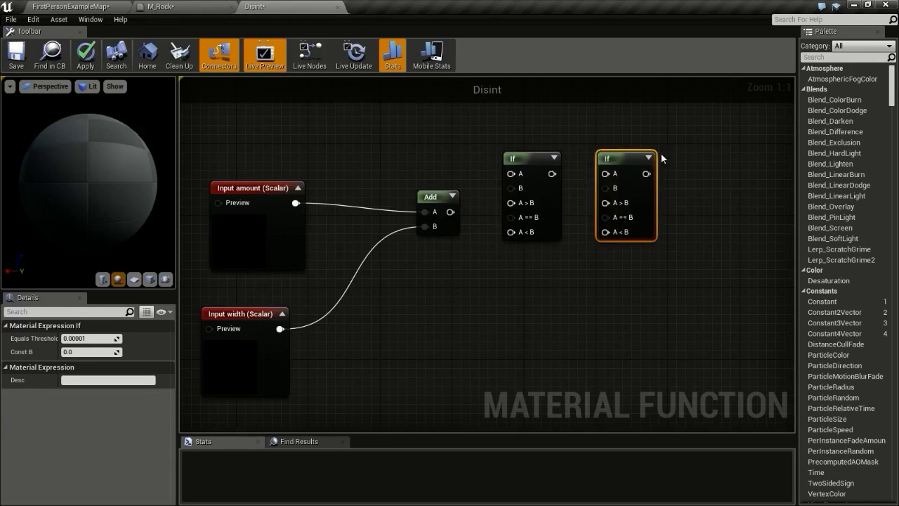
left_click_drag(627, 170, 672, 177)
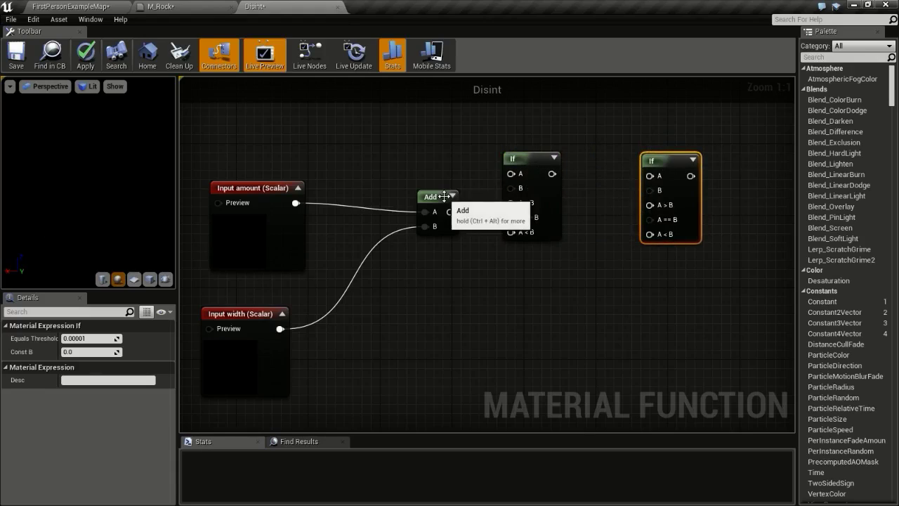
left_click_drag(452, 196, 424, 196)
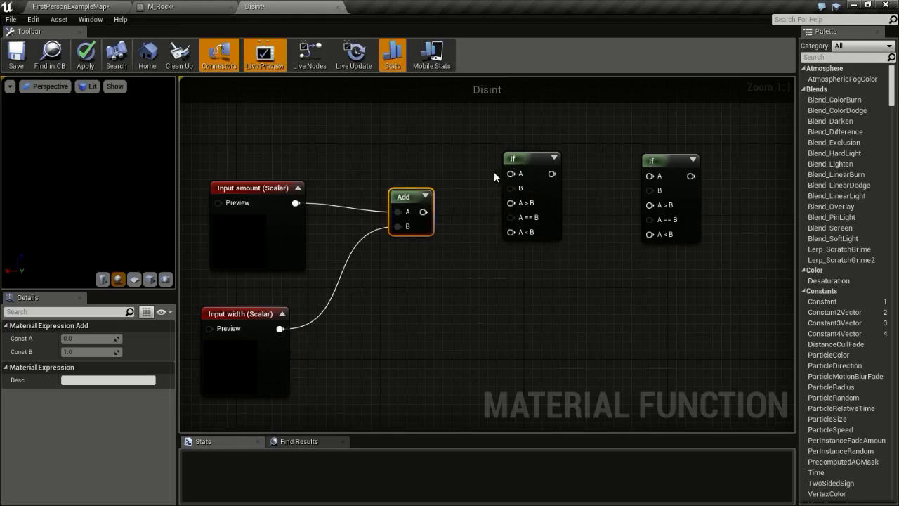
Add a constant with value 1 and connect it to the A input of the first If node.
left_click(453, 150)
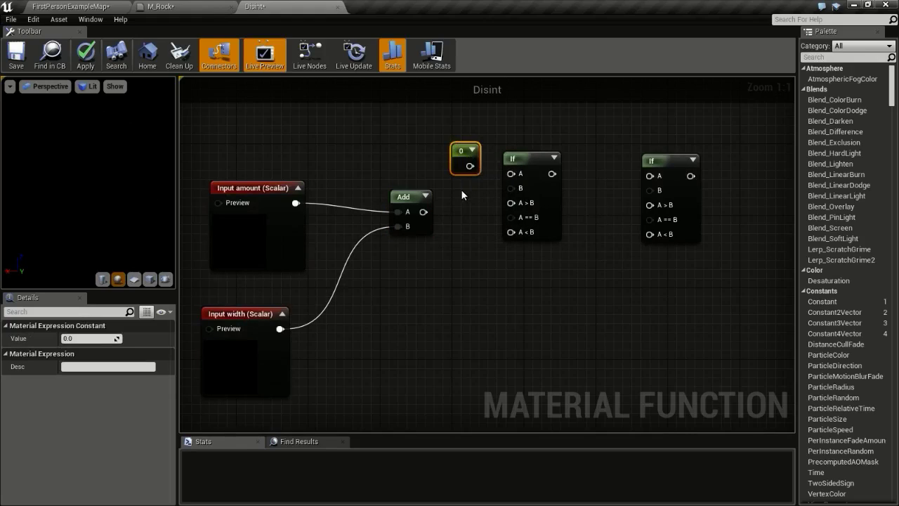
left_click_drag(470, 167, 516, 175)
left_click(103, 338)
type("1")
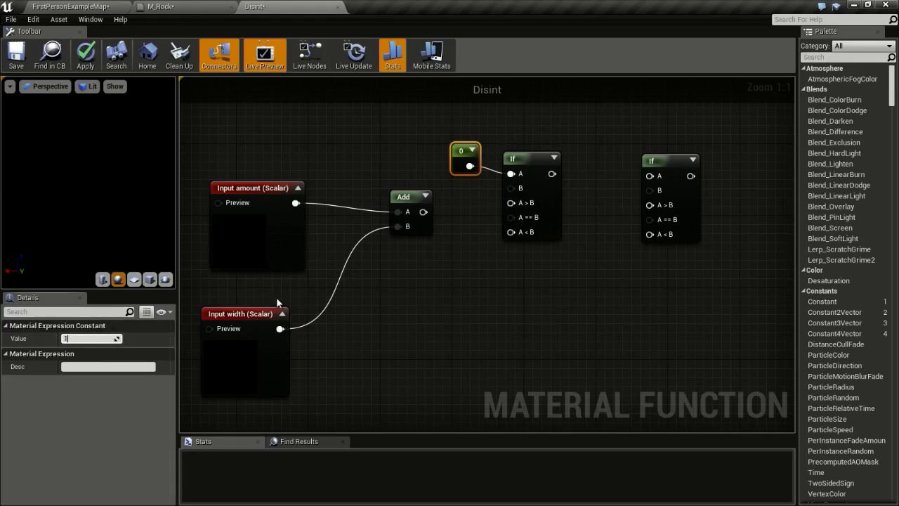
key("Return")
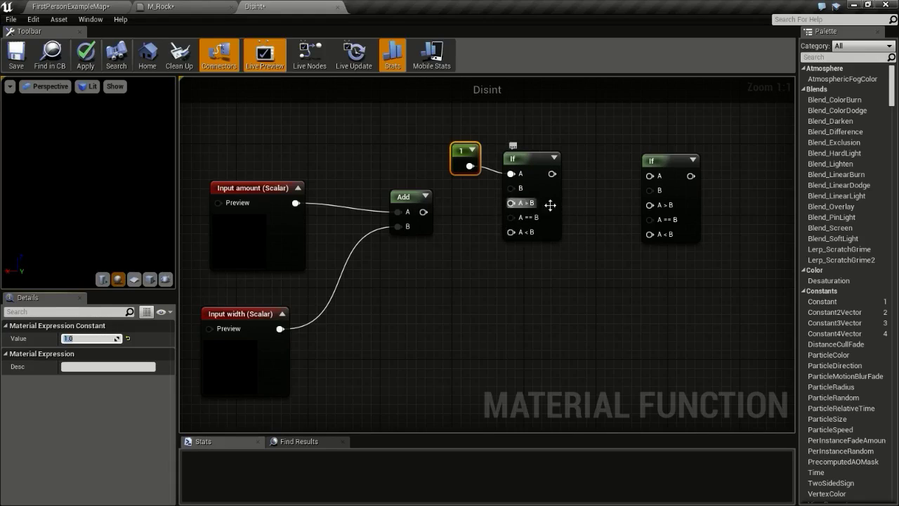
Change the constant's value to 0 and connect it to the B input of the first If node.
left_click(464, 152)
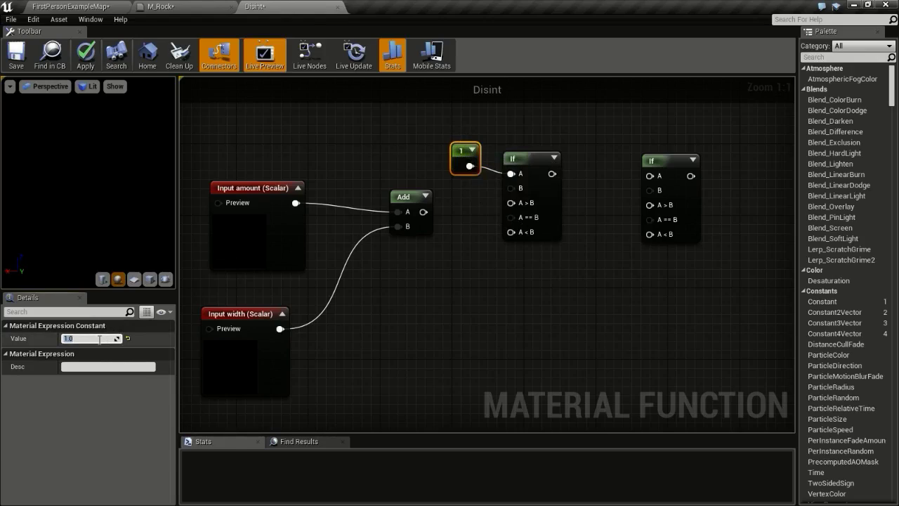
key("Return")
left_click_drag(467, 155, 514, 189)
Connect amount to the first If node's A input and the Add result to its A > B input.
left_click_drag(410, 201, 410, 251)
left_click_drag(296, 203, 510, 173)
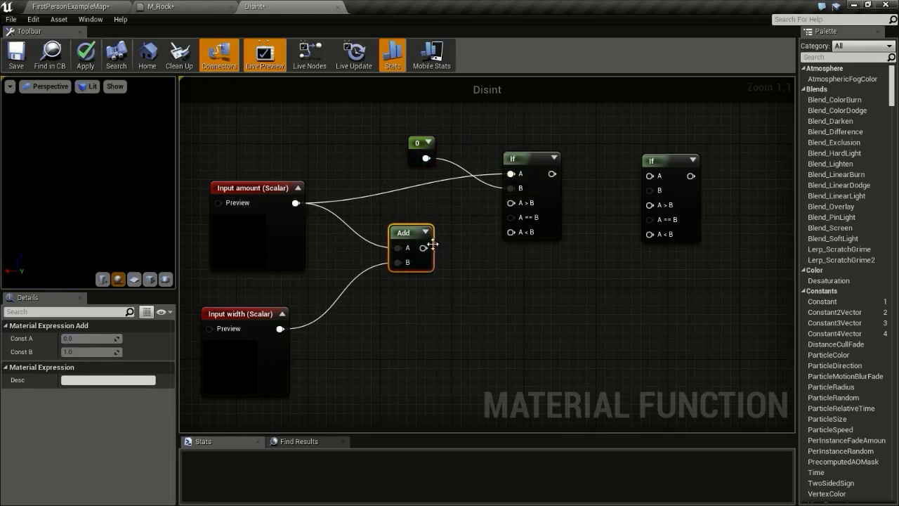
left_click_drag(423, 248, 512, 203)
right_click_drag(585, 272, 531, 265)
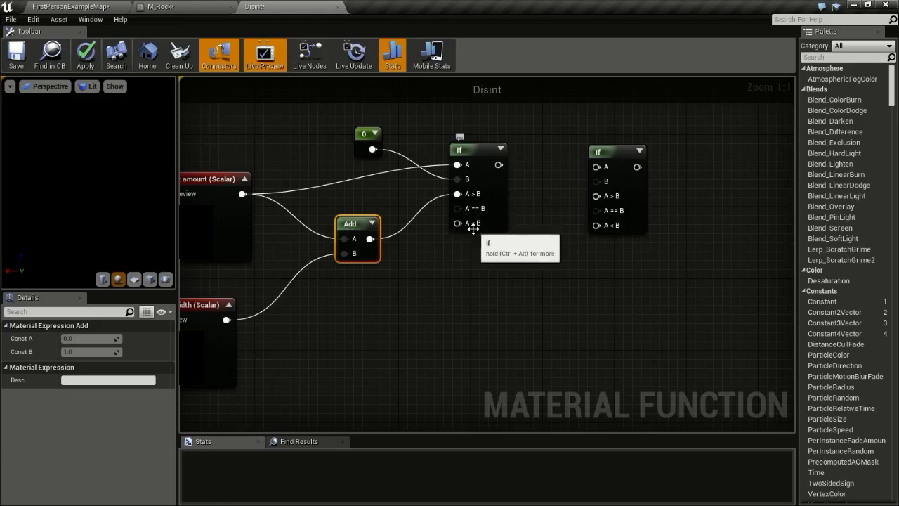
Connect the 0 constant to the first If node's A == B and A < B inputs, and that node's output to the second If's A input.
left_click_drag(373, 150, 456, 224)
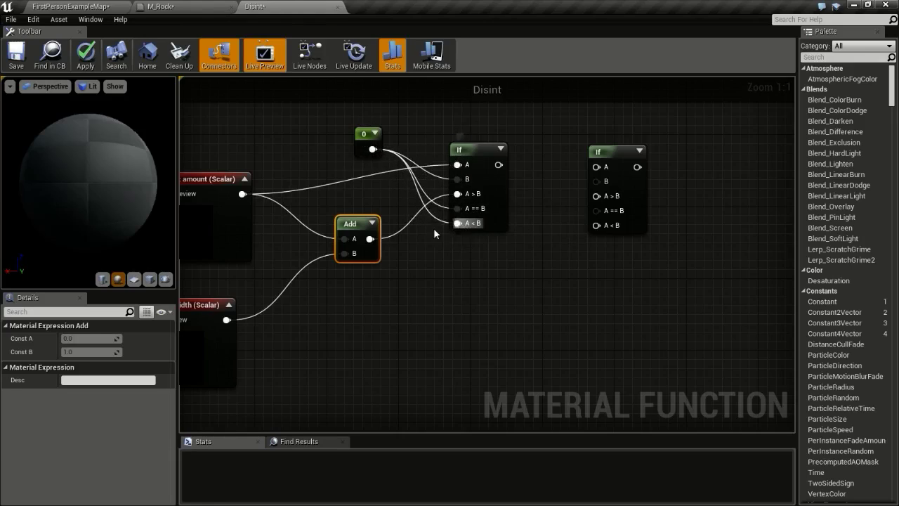
right_click_drag(284, 233, 357, 242)
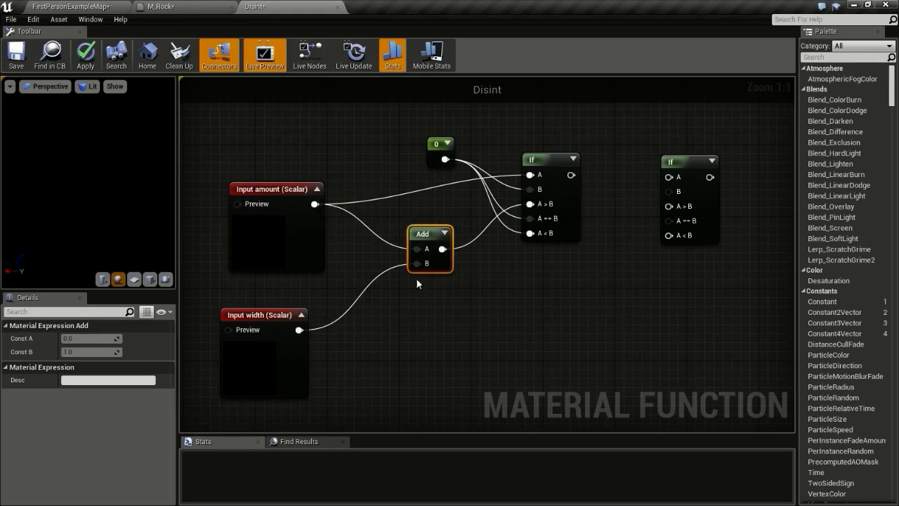
left_click_drag(571, 175, 649, 171)
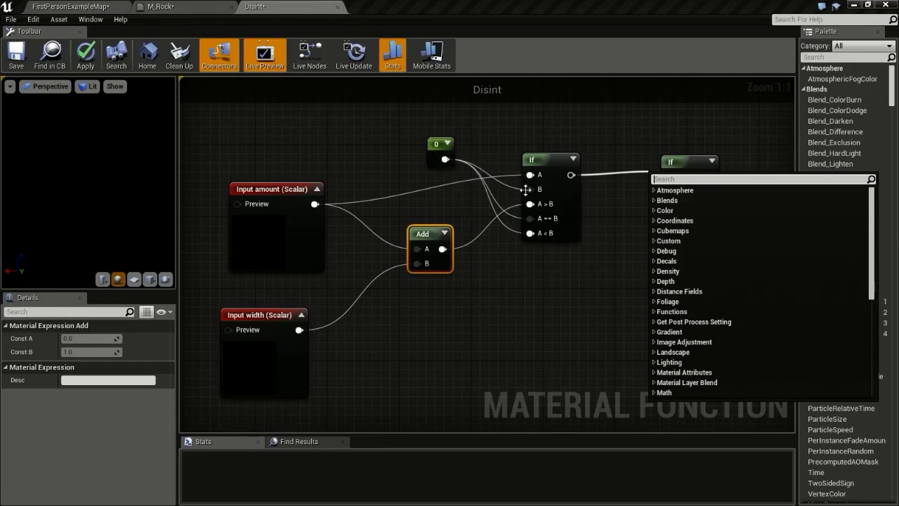
right_click_drag(615, 223, 514, 233)
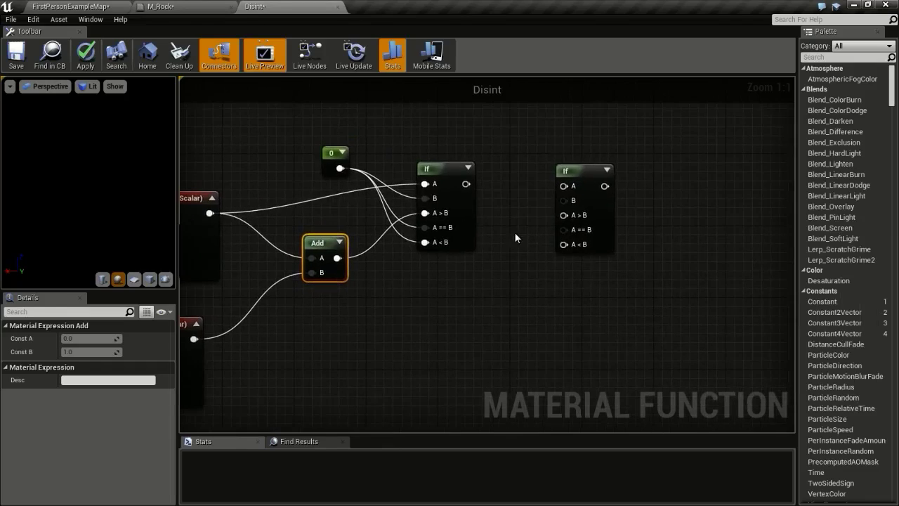
left_click_drag(466, 184, 615, 168)
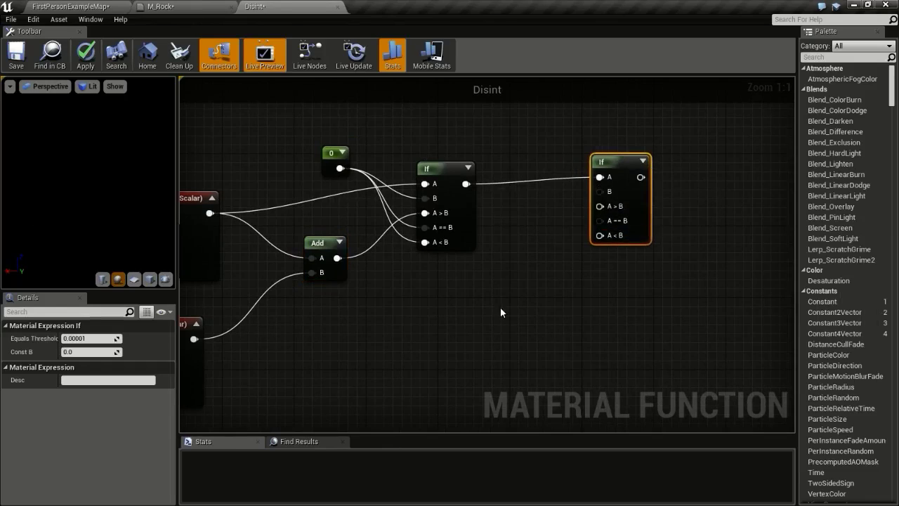
Duplicate the width input, place the copy beneath the If nodes, and name it Mask.
right_click_drag(460, 317, 540, 267)
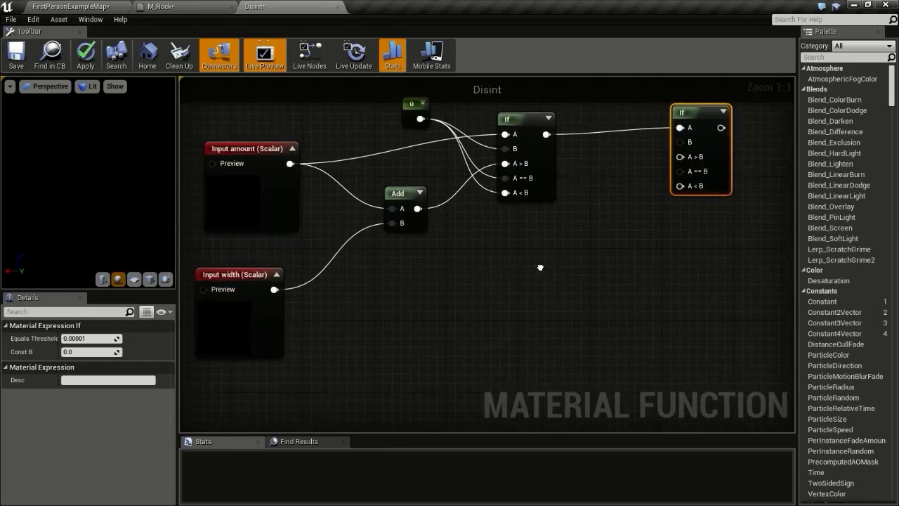
left_click(232, 274)
key("ctrl+w")
left_click_drag(317, 283, 598, 271)
left_click(86, 337)
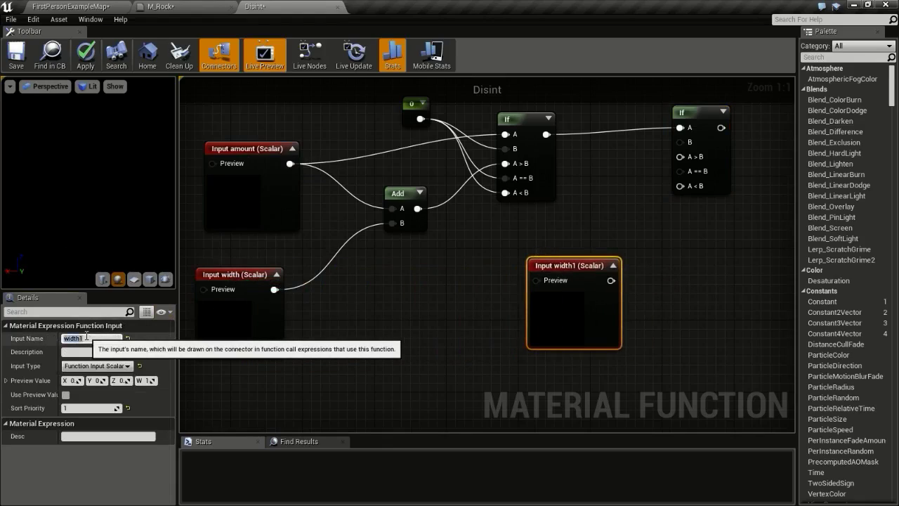
key("Return")
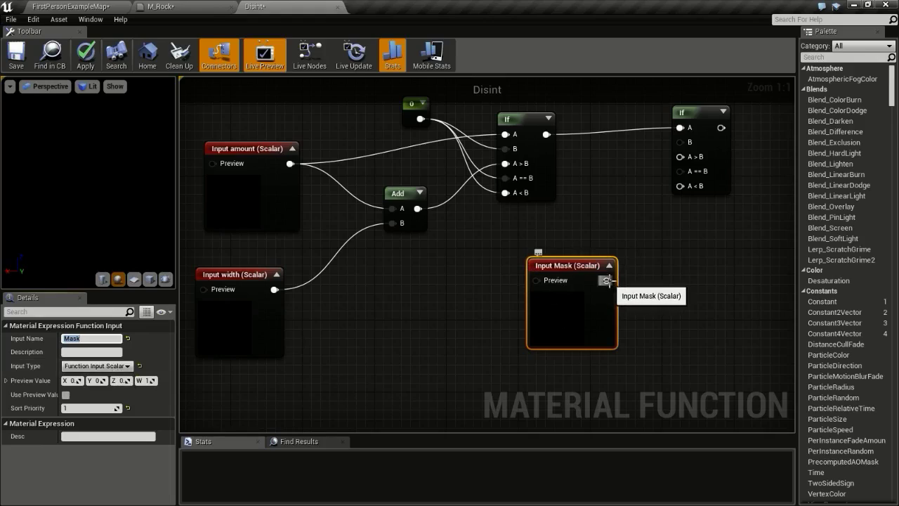
Connect the Mask input to the second If node's B input and set its sort priority to 2.
left_click_drag(607, 281, 689, 146)
left_click_drag(585, 268, 576, 269)
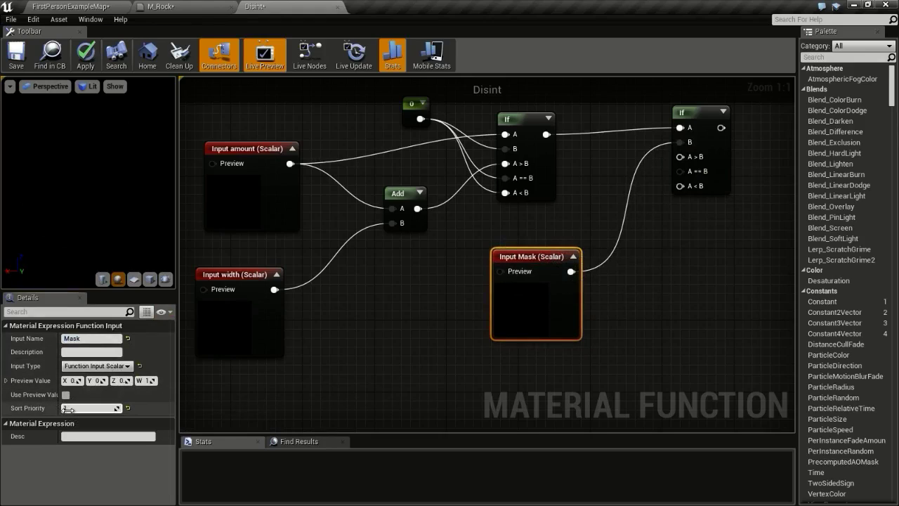
type("2")
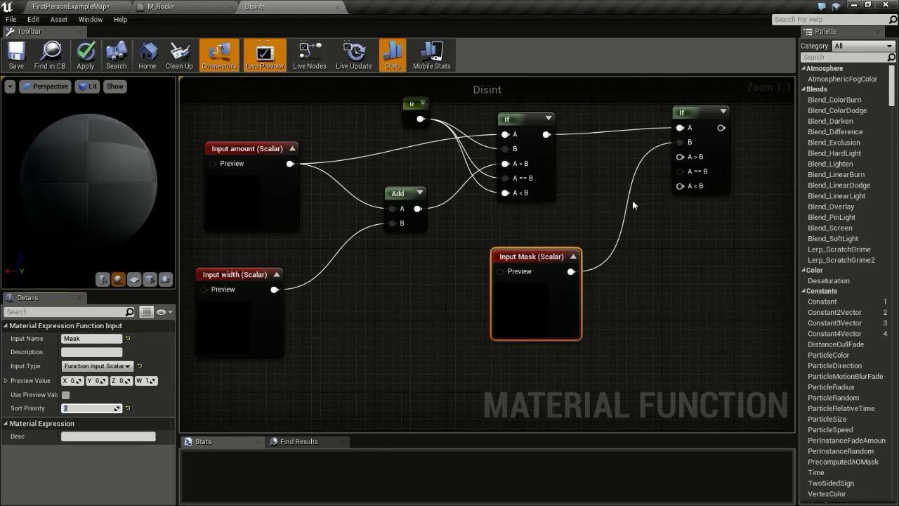
right_click_drag(612, 212, 512, 217)
left_click_drag(455, 255, 426, 238)
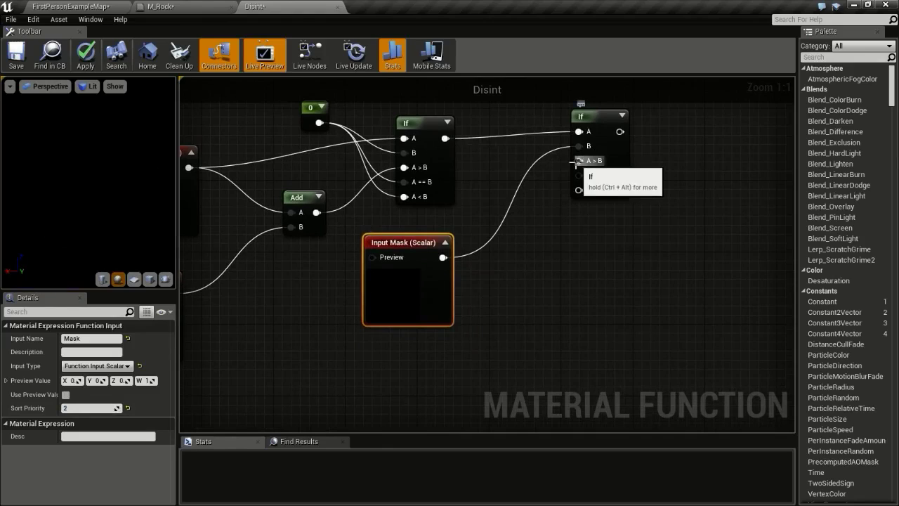
right_click_drag(490, 262, 482, 224)
key("3")
left_click(368, 313)
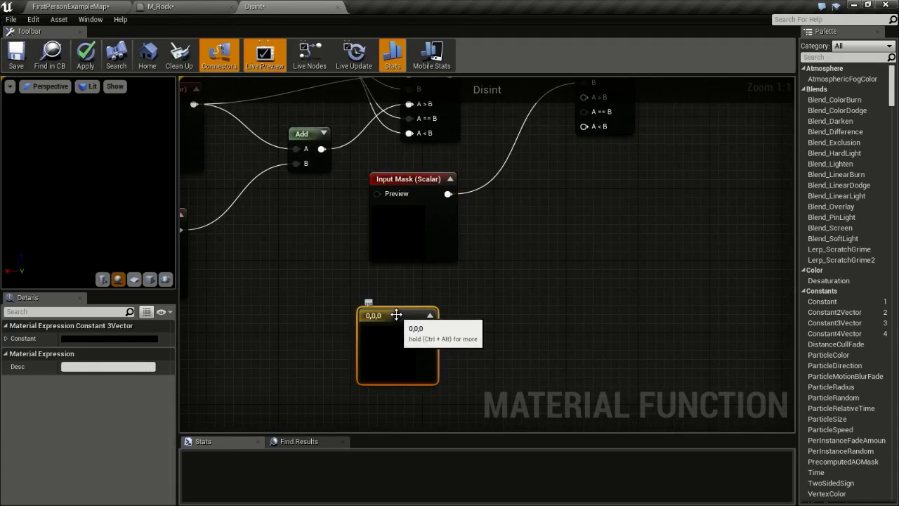
key("Delete")
Duplicate the Mask input directly below the original and set the copy's input type to Function Input Vector 3.
left_click(420, 180)
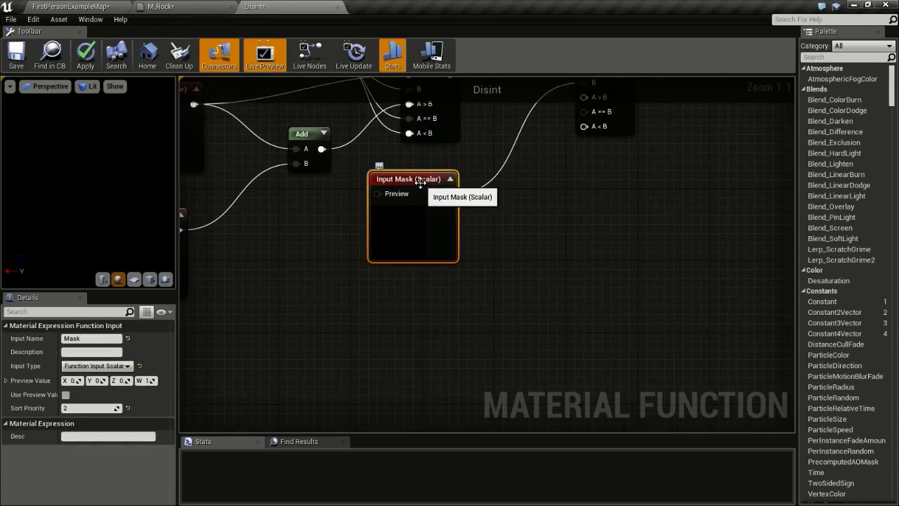
key("ctrl+w")
left_click_drag(470, 187, 435, 285)
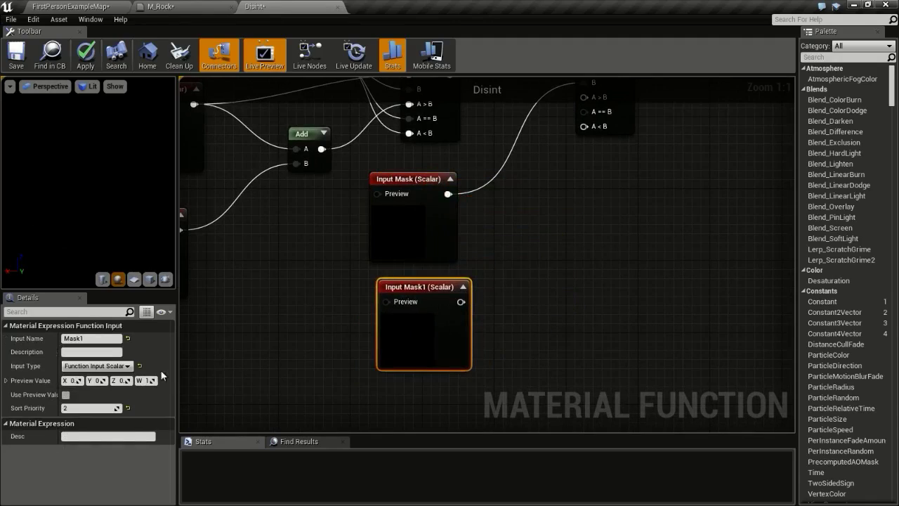
left_click(109, 367)
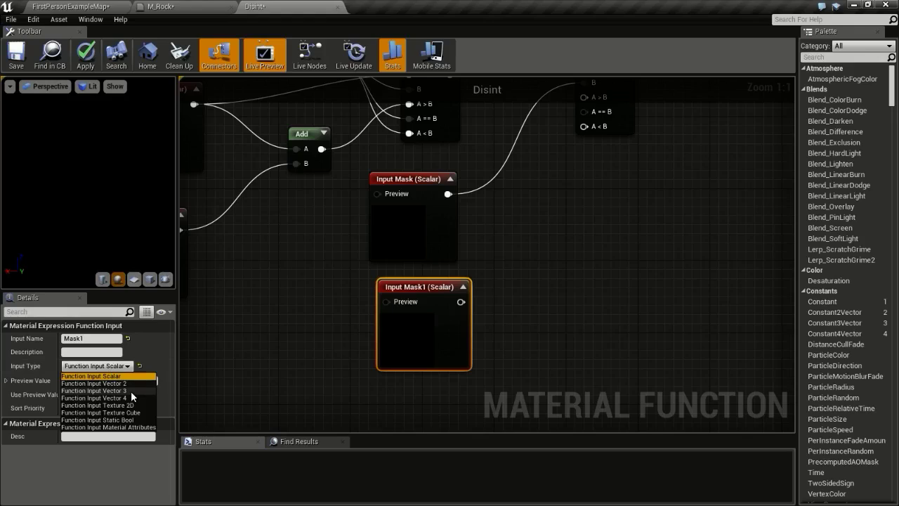
left_click(131, 392)
left_click_drag(440, 288, 420, 299)
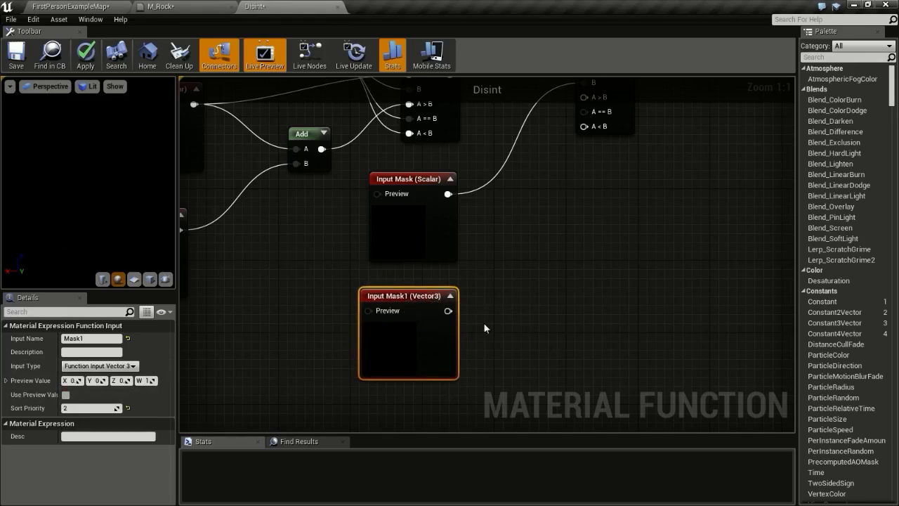
Route the Vector3 input through a new Multiply node into the second If node's A > B input.
right_click_drag(544, 292, 489, 340)
left_click_drag(392, 359, 531, 151)
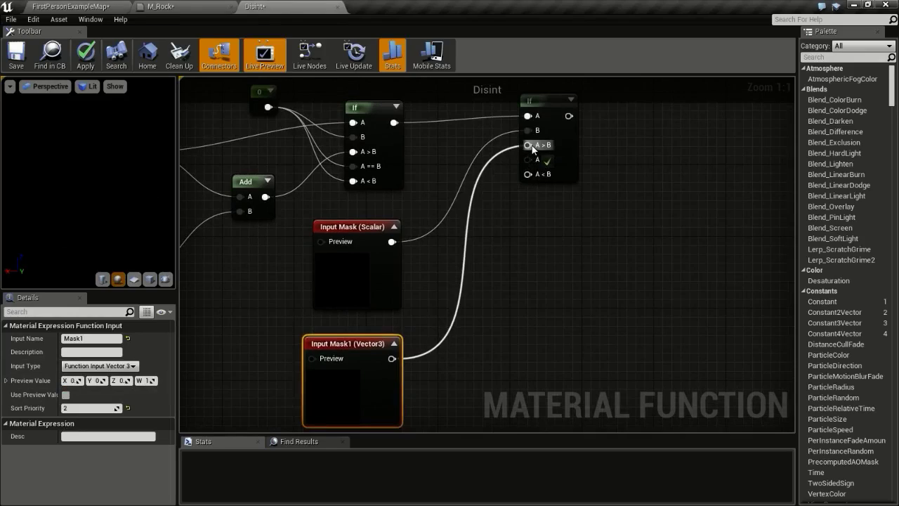
left_click_drag(531, 149, 531, 148)
left_click_drag(382, 345, 337, 354)
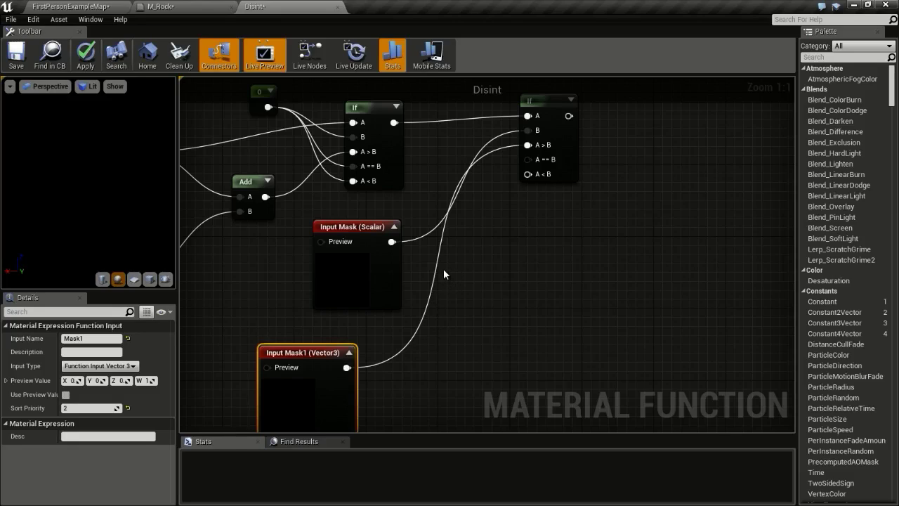
left_click(444, 274)
left_click_drag(347, 368, 529, 145)
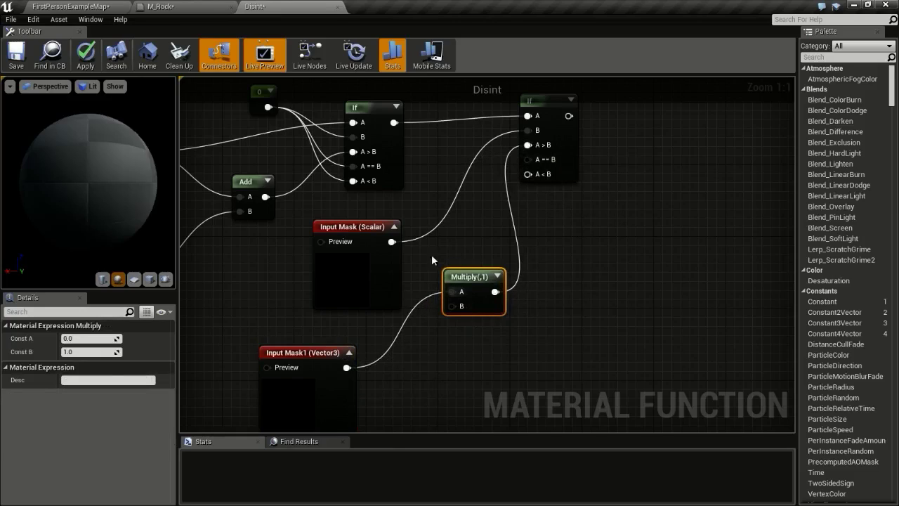
Add a scalar input named Boost by copying the Mask input, and connect it to the Multiply node's B input.
left_click(371, 230)
key("ctrl+w")
right_click_drag(525, 325, 511, 220)
left_click_drag(423, 151, 365, 353)
left_click(85, 338)
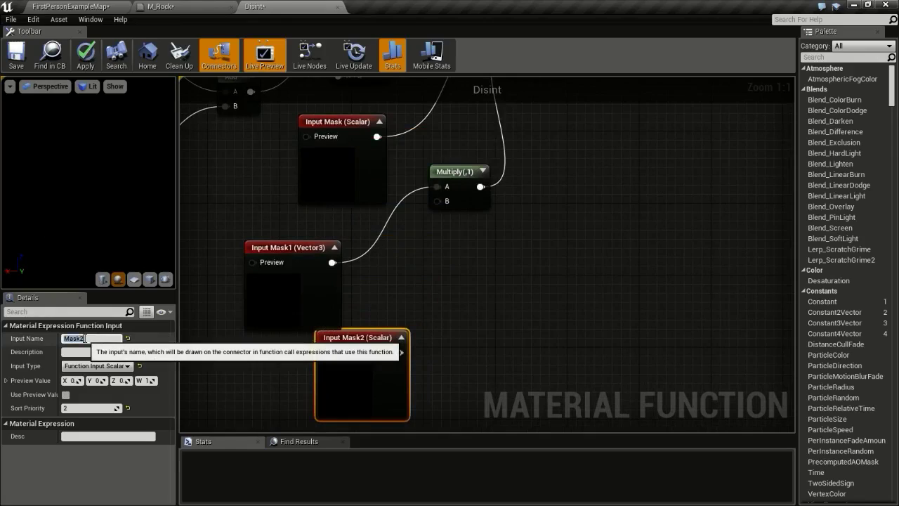
type("Boost")
key("Return")
left_click_drag(379, 339, 437, 203)
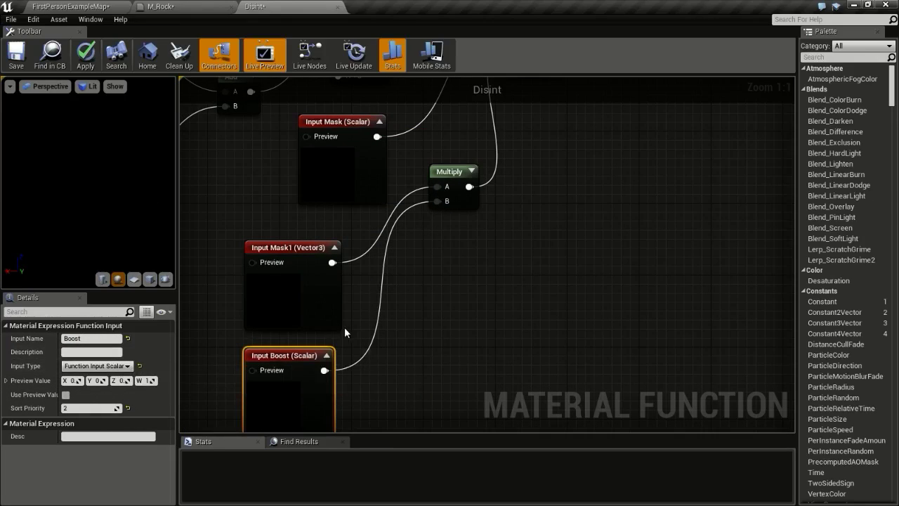
Set the Boost input's sort priority to 3.
right_click_drag(351, 325, 377, 293)
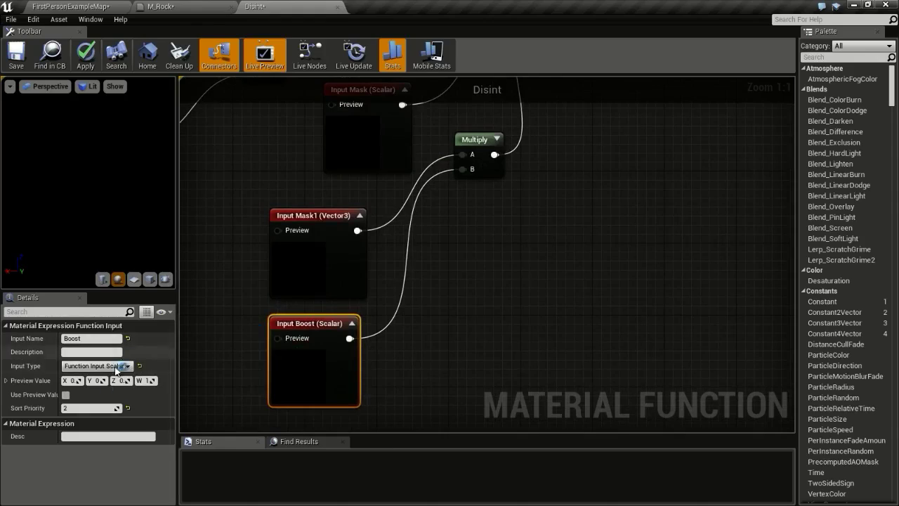
left_click(301, 221)
left_click(316, 335)
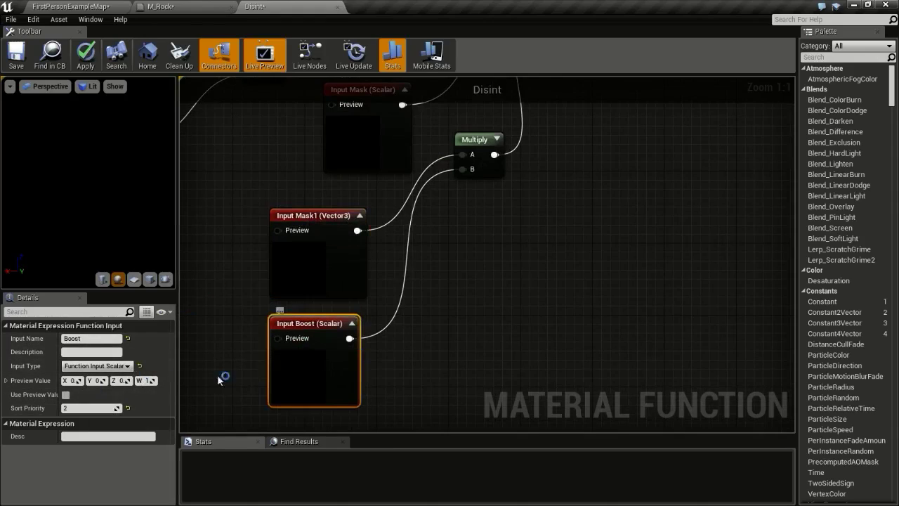
left_click(97, 409)
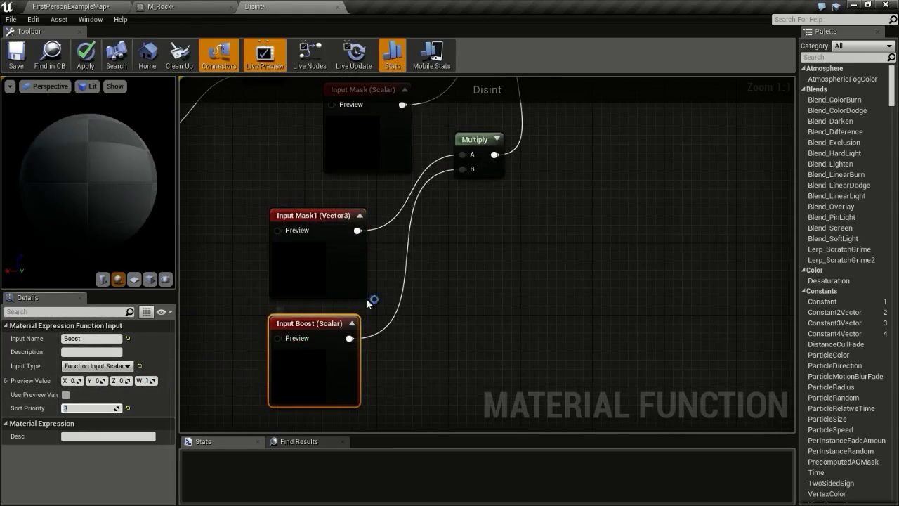
Add a 0,0,0 Constant3Vector beneath the second If node and connect it to that node's A == B and A < B inputs.
scroll(398, 289, "down", 3)
right_click_drag(443, 290, 404, 316)
scroll(404, 316, "down", 1)
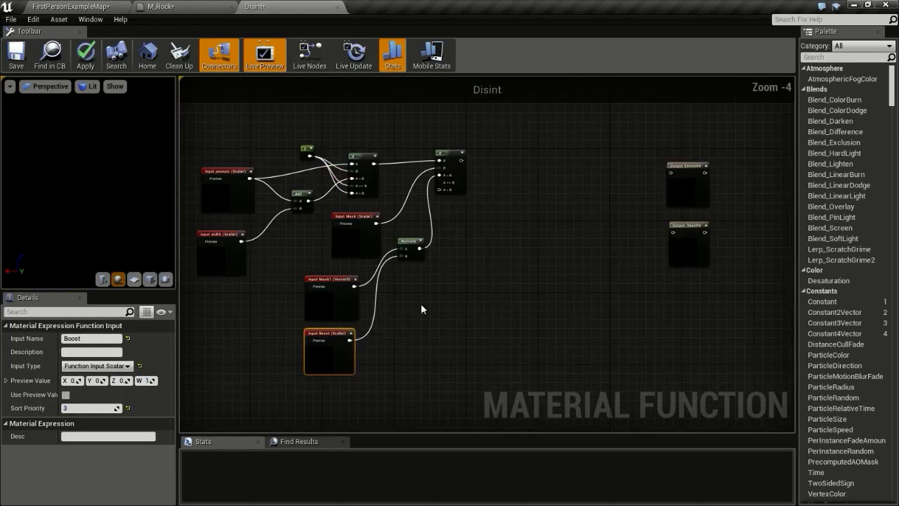
scroll(434, 255, "up", 3)
right_click_drag(473, 135, 423, 213)
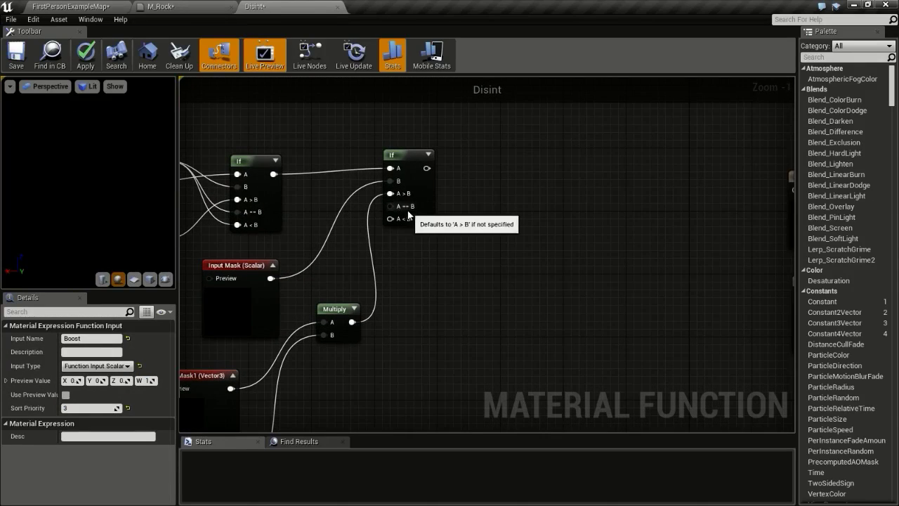
scroll(390, 216, "up", 1)
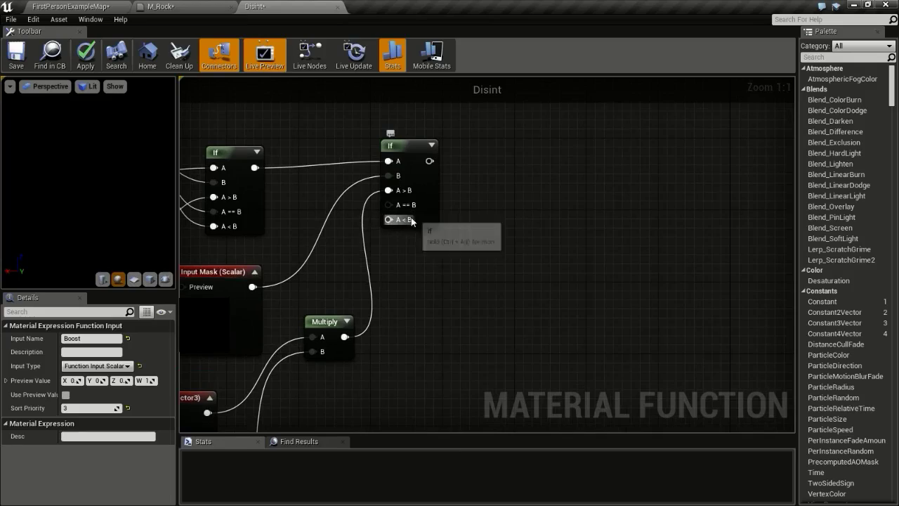
key("3")
left_click(409, 262)
left_click_drag(474, 270, 395, 206)
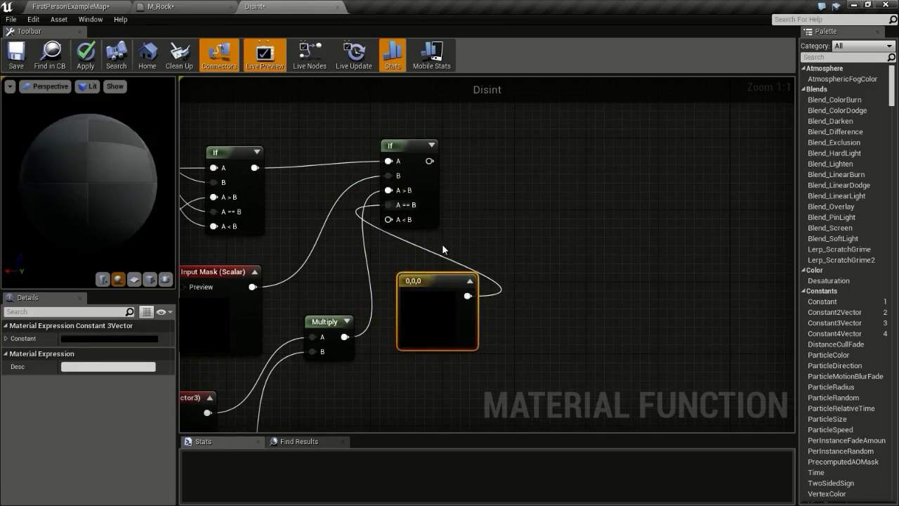
left_click_drag(471, 289, 457, 271)
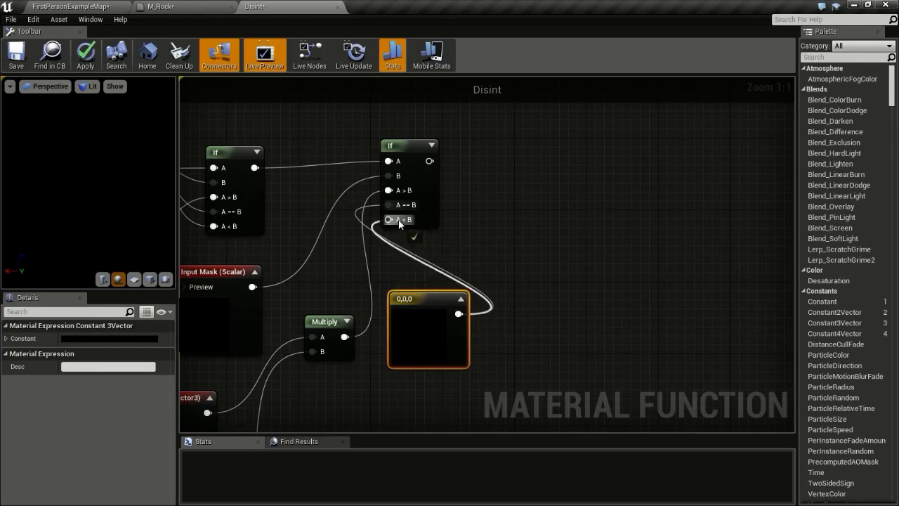